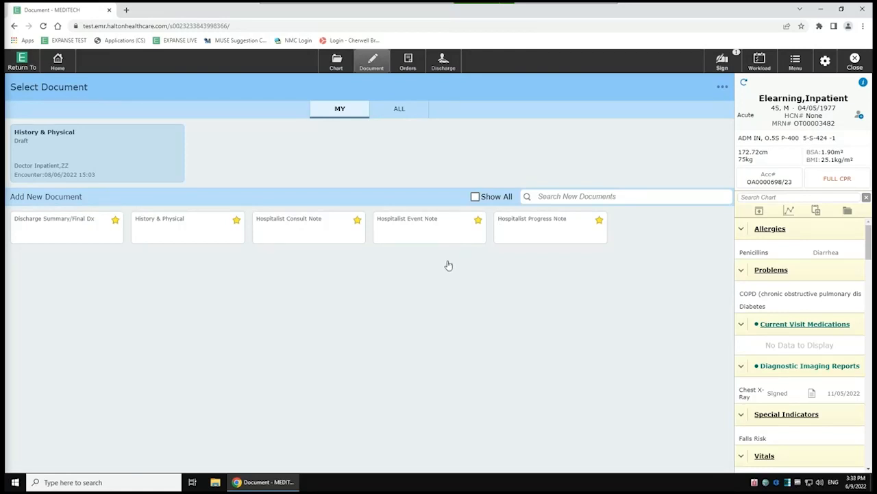
# - Start a Hospitalist Progress Note, recall the Patient Identifier and Assessment and Plan content without Investigations, and open the Patient Identifier section
pyautogui.click(533, 237)
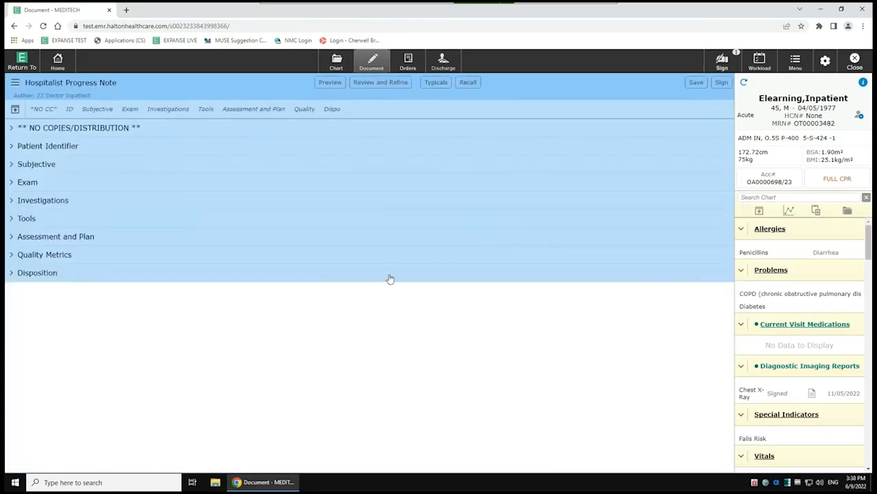
pyautogui.click(469, 84)
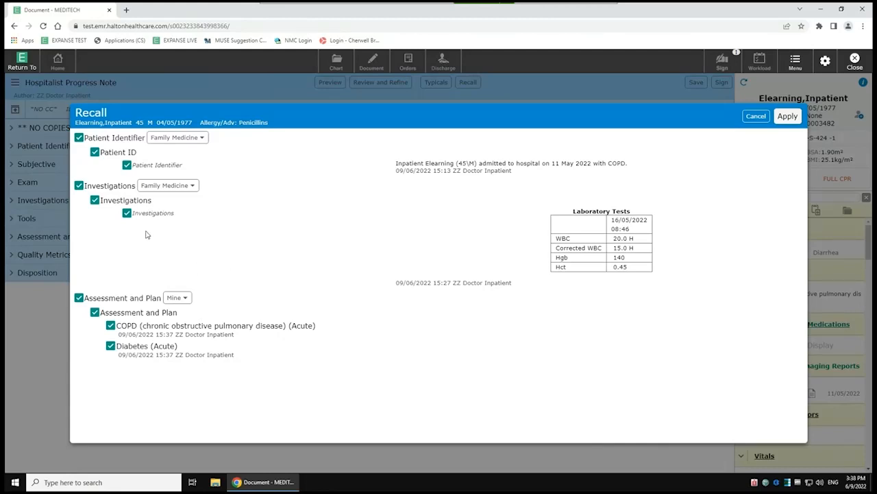
pyautogui.click(79, 186)
pyautogui.click(184, 298)
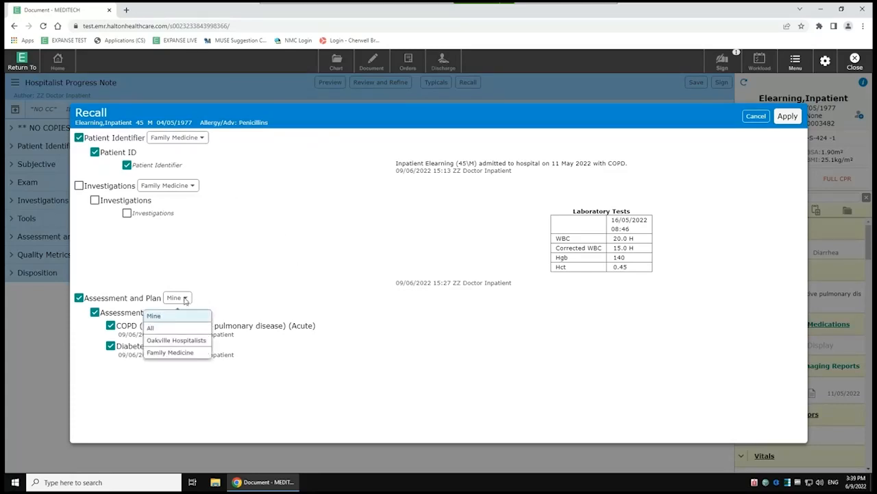
pyautogui.click(271, 241)
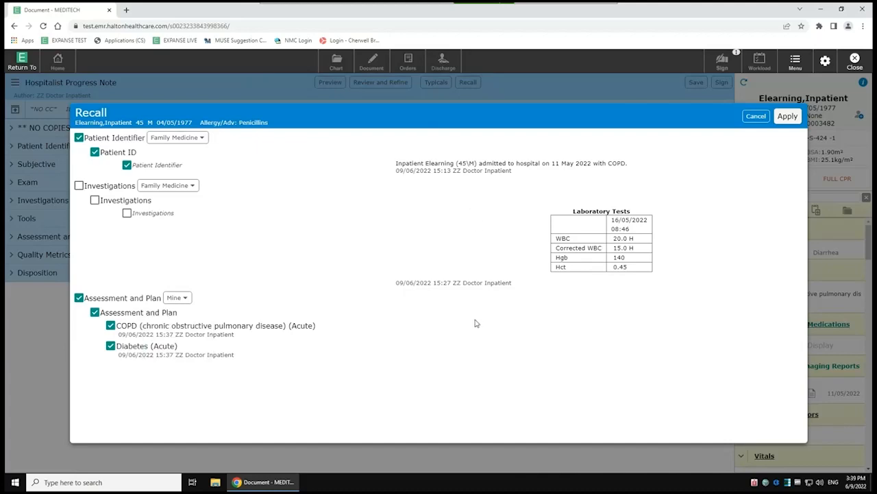
pyautogui.click(787, 116)
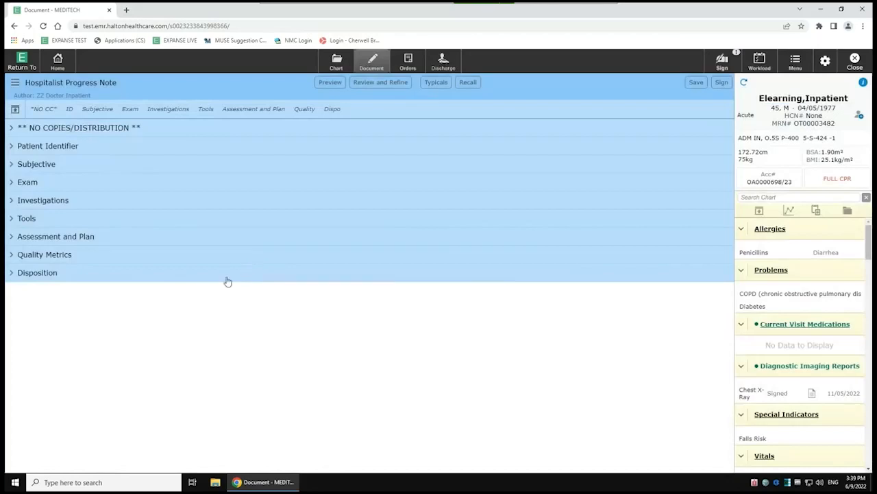
pyautogui.click(62, 147)
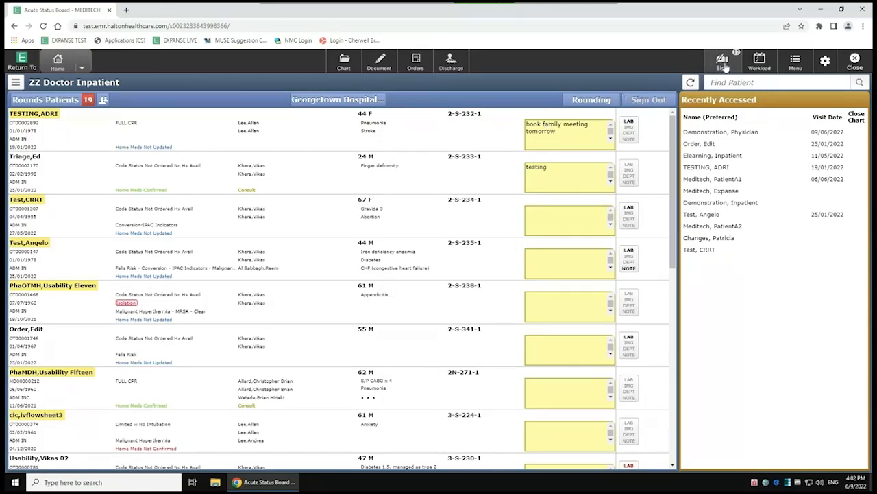
# - Select the draft History & Physical dated 08/06/2022 15:44 among the documents awaiting signature and review its contents
pyautogui.click(722, 62)
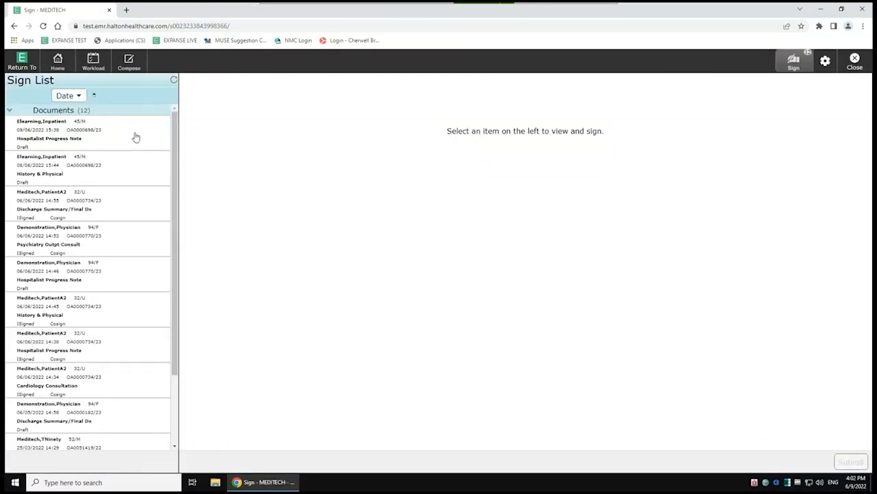
pyautogui.click(119, 173)
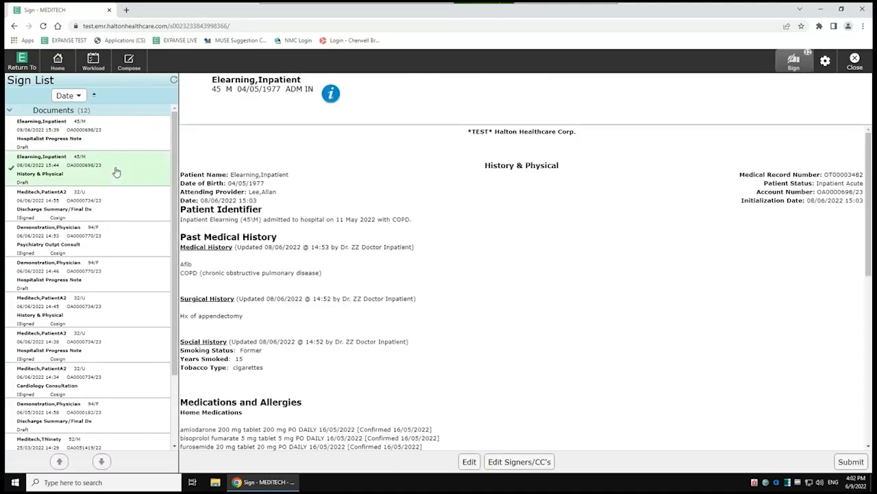
pyautogui.scroll(-8, 424, 261)
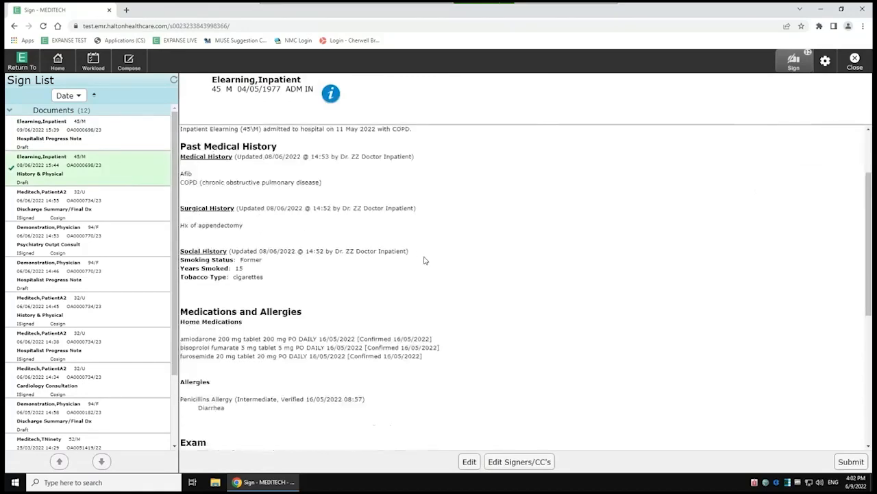
pyautogui.scroll(8, 428, 262)
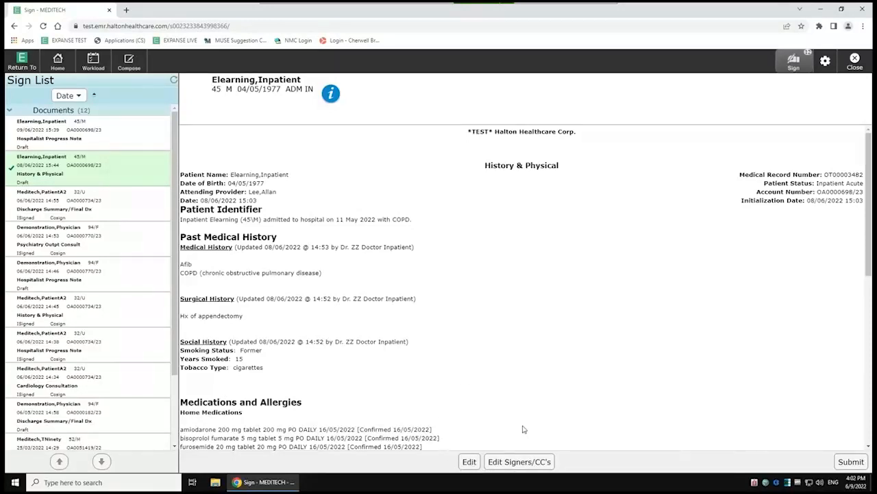
# - Search providers for "doct", add the cardiologist as an additional copy recipient of the History & Physical, and save the signers and copies
pyautogui.click(519, 465)
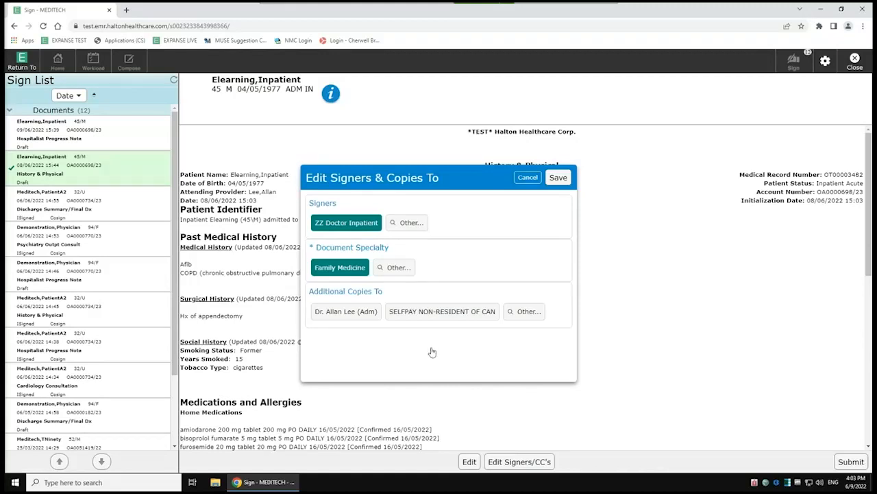
pyautogui.click(529, 312)
pyautogui.write('doct')
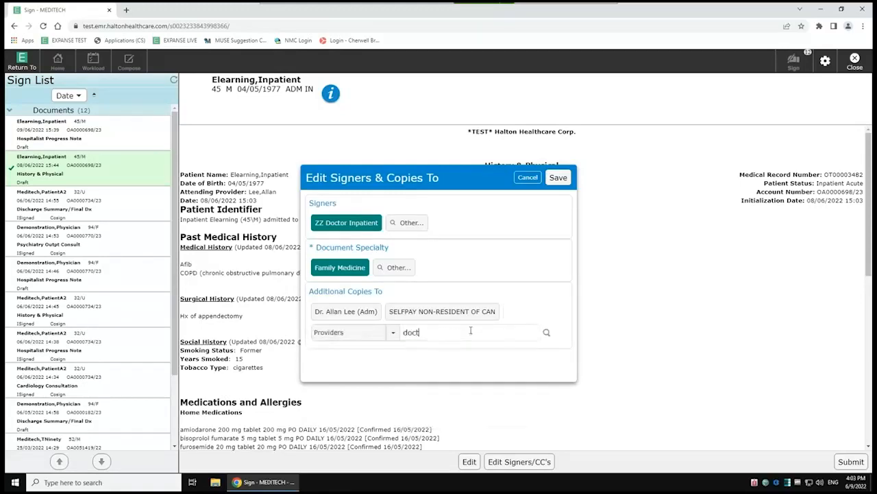
pyautogui.click(464, 351)
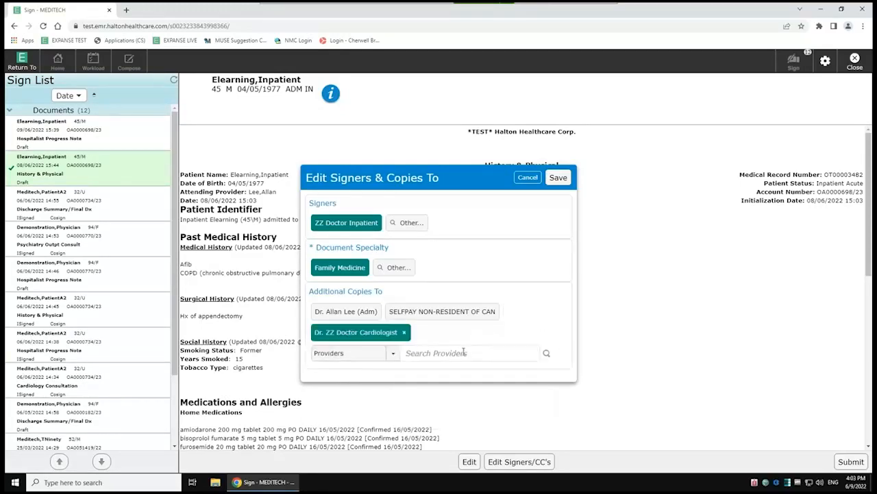
pyautogui.click(559, 178)
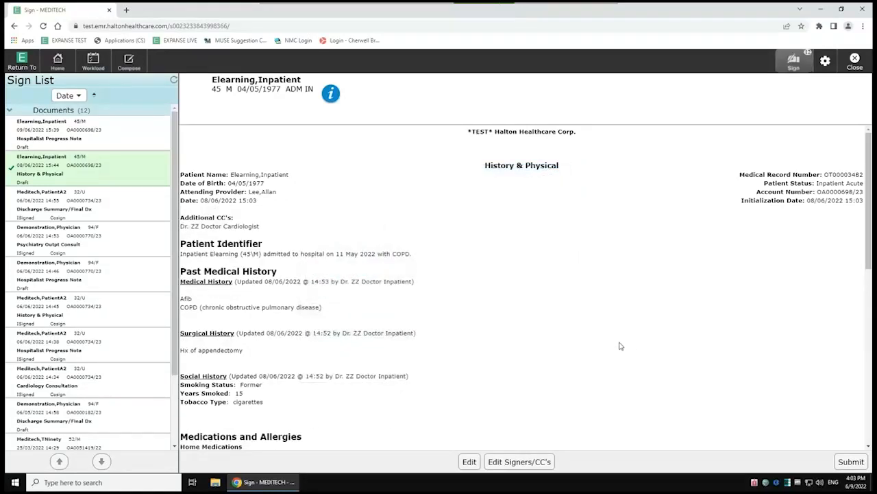
pyautogui.click(537, 466)
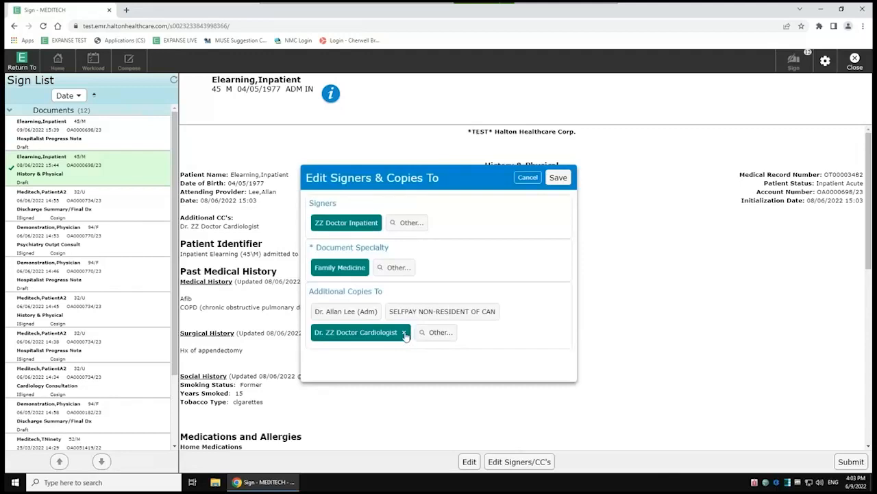
pyautogui.click(561, 180)
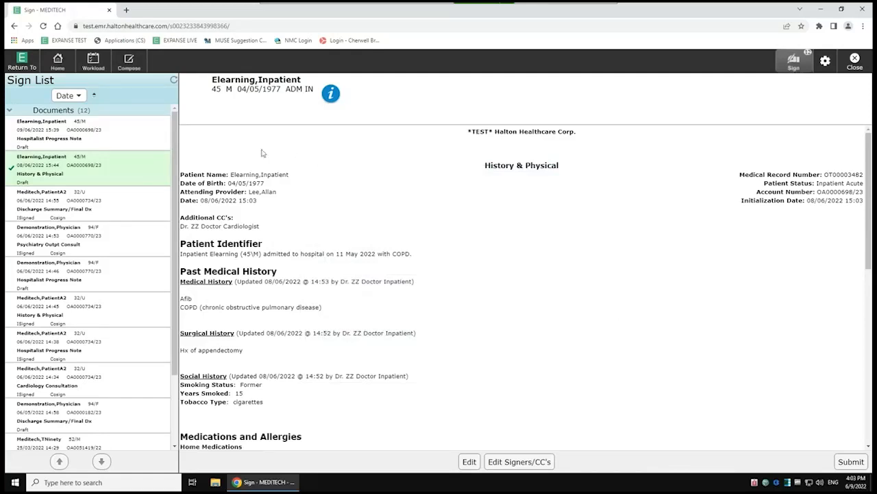
# - Add the draft Hospitalist Progress Note to the selection and sign it together with the History & Physical by entering the PIN
pyautogui.click(107, 142)
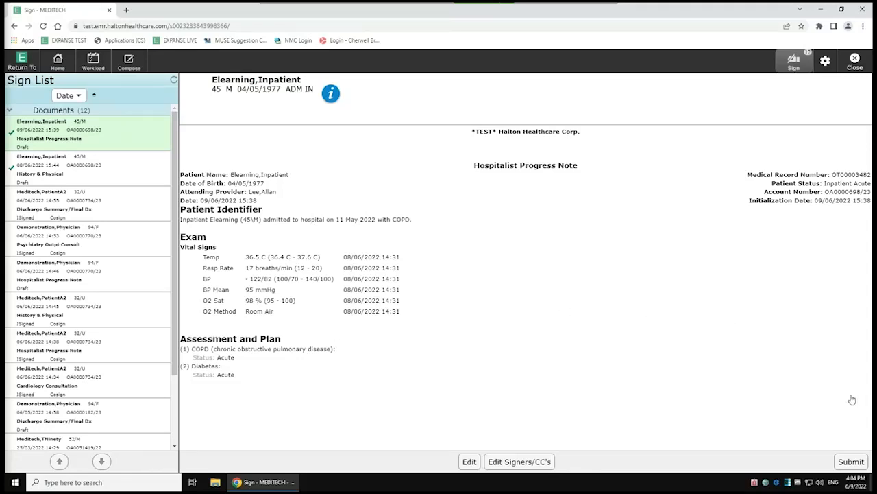
pyautogui.click(850, 462)
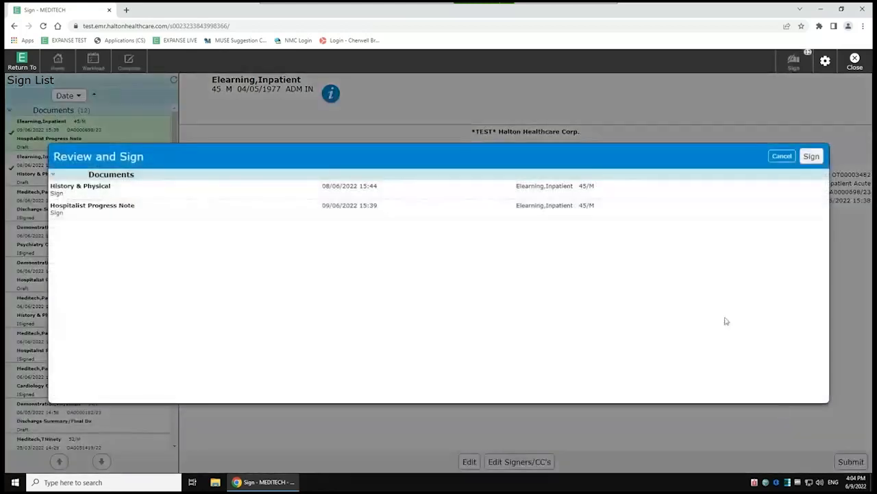
pyautogui.click(812, 158)
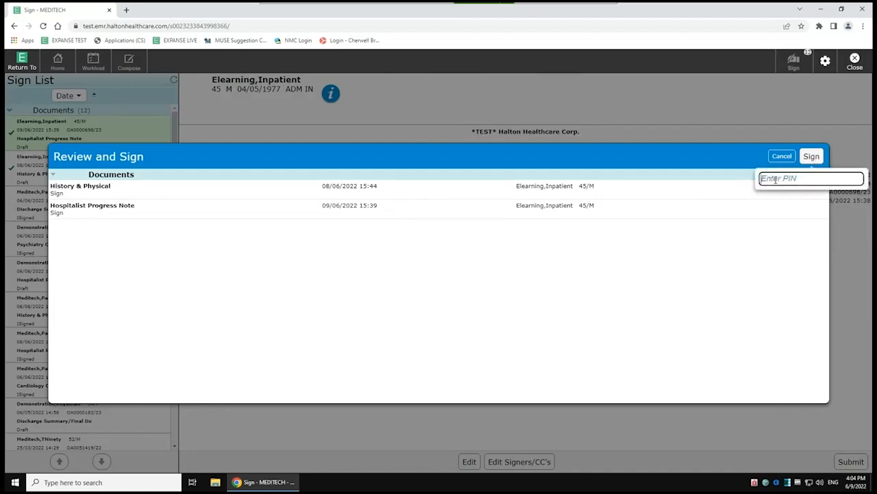
pyautogui.write('****')
pyautogui.press('Return')
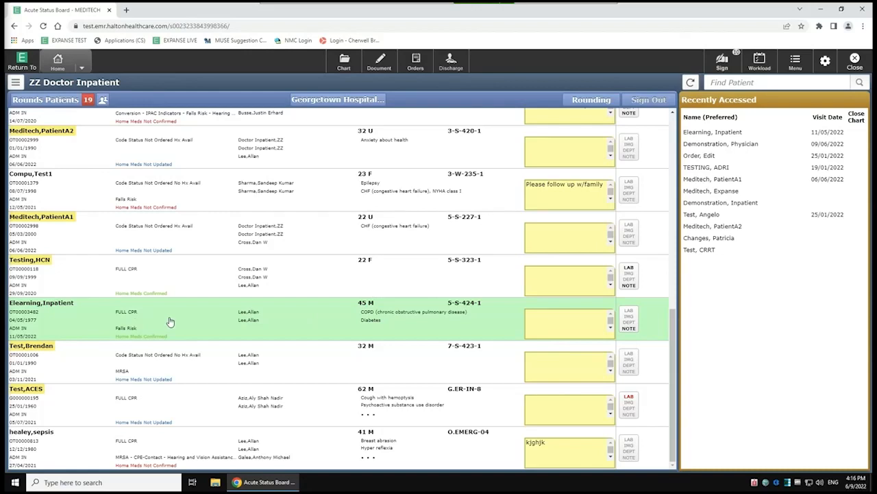
# - Open the chart of the patient in bed 5-S-424-1 and view today's Hospitalist Progress Note among the General provider notes
pyautogui.click(62, 307)
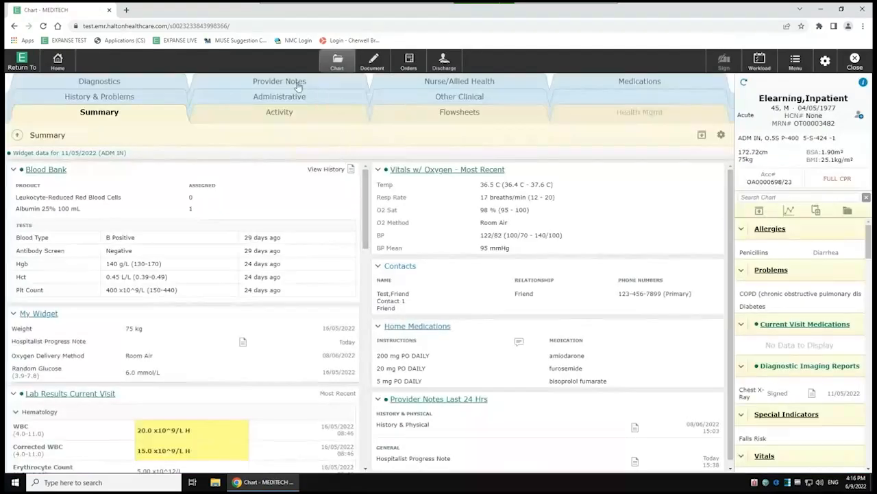
pyautogui.click(298, 83)
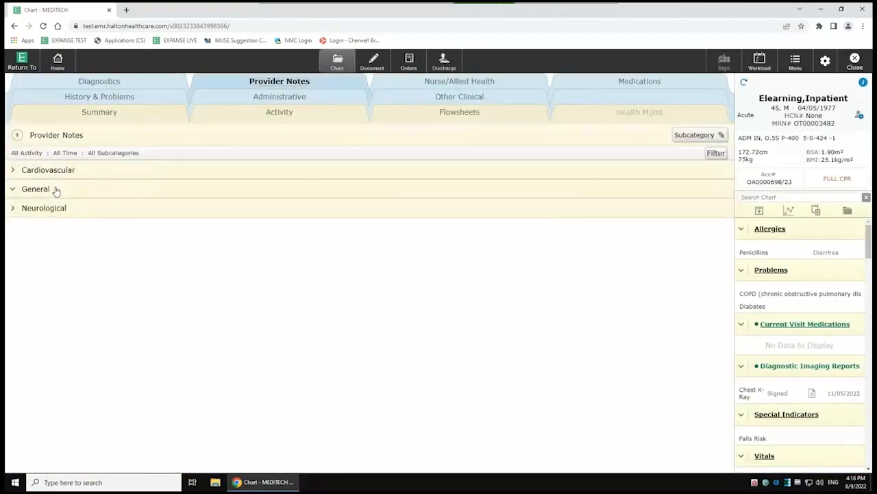
pyautogui.click(57, 190)
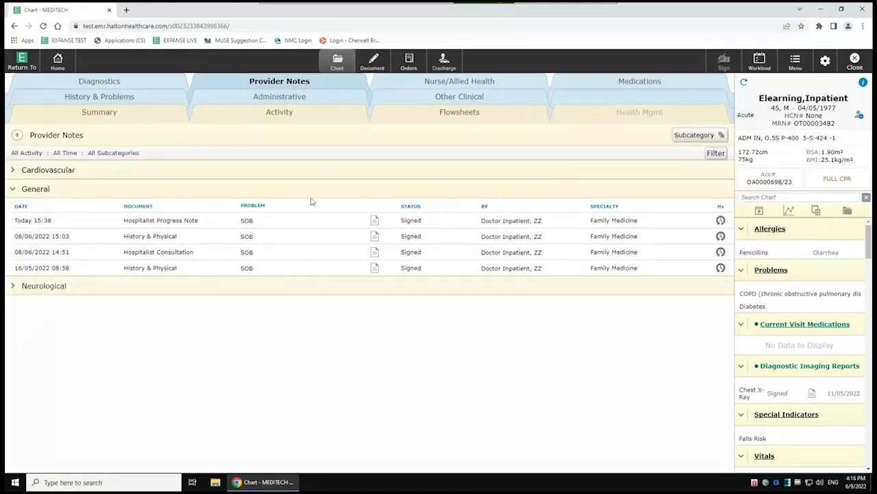
pyautogui.click(375, 222)
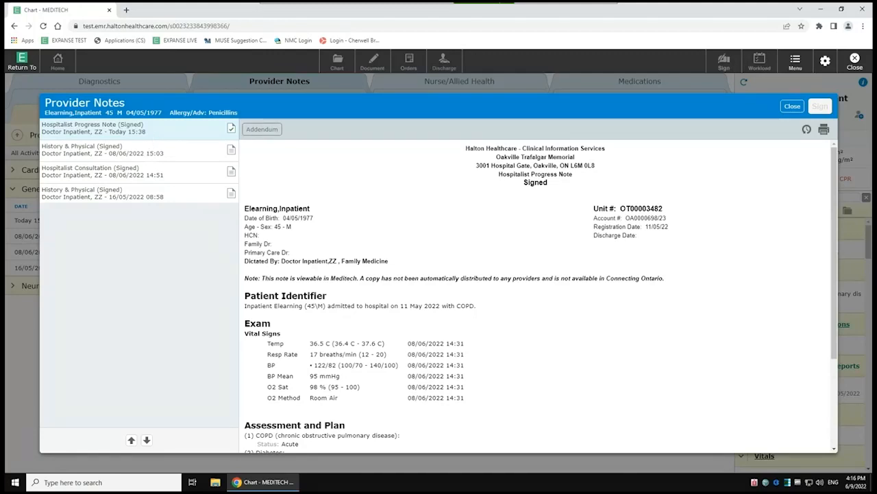
# - Start an addendum to the signed Hospitalist Progress Note with the text "Lab work normal."
pyautogui.click(267, 131)
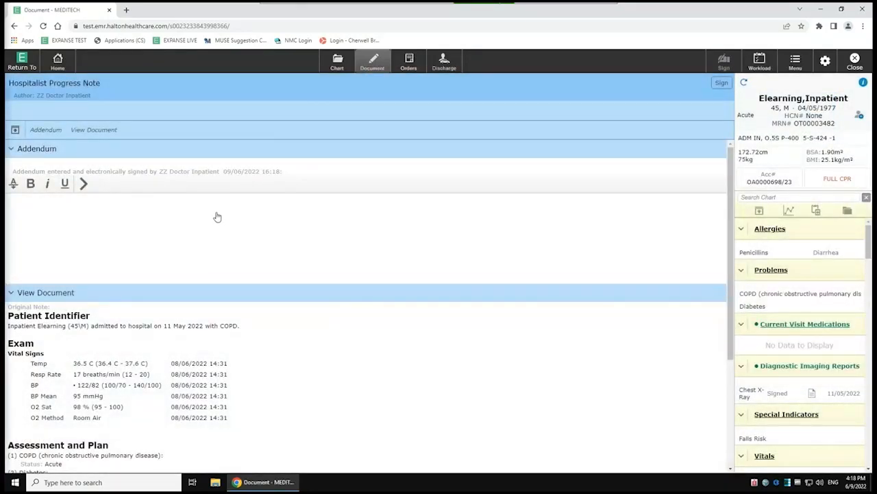
pyautogui.click(44, 212)
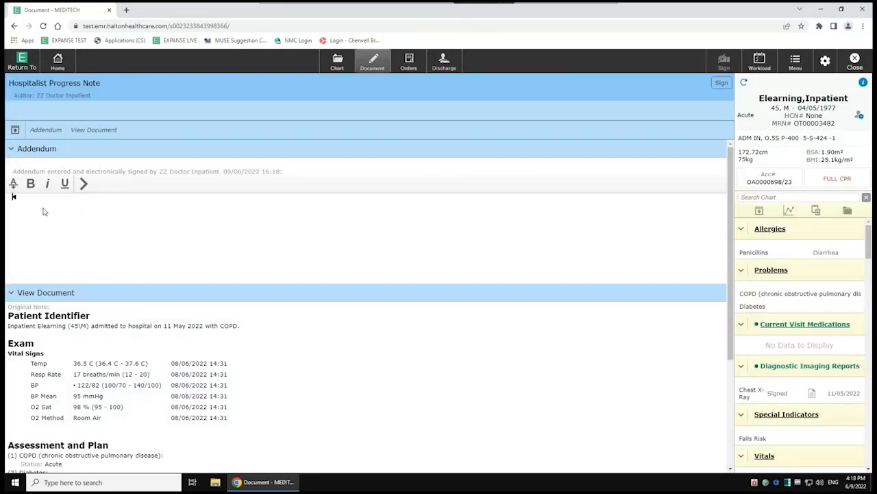
pyautogui.write('Labwork normal.')
pyautogui.click(23, 198)
# - Submit the addendum with the Family Medicine specialty and sign it by entering the PIN
pyautogui.click(721, 84)
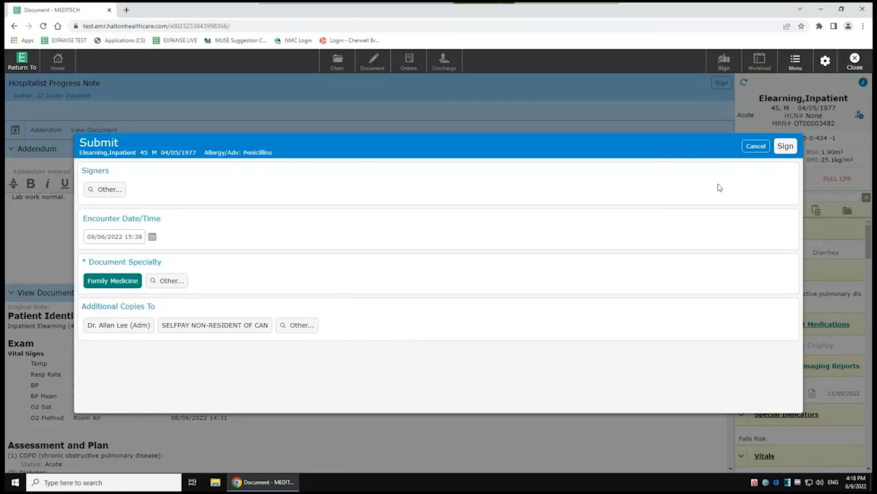
pyautogui.click(782, 147)
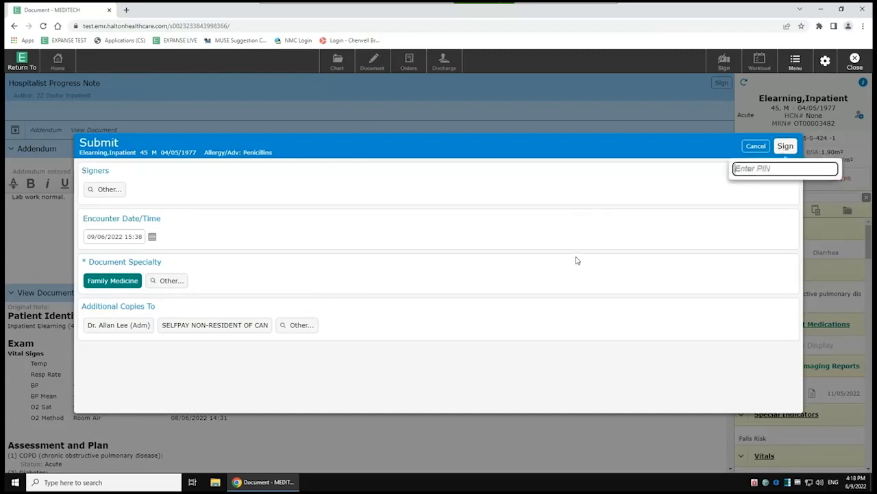
pyautogui.write('••••')
pyautogui.press('Return')
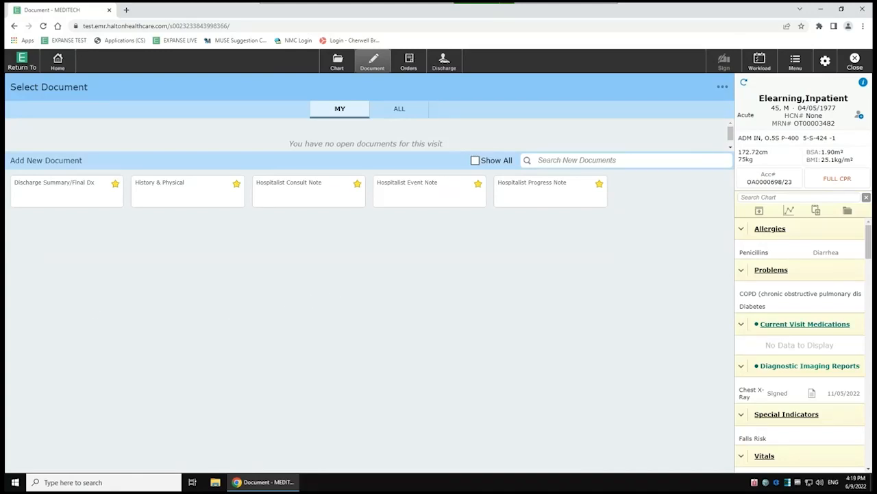
# - Return to the patient's chart and reopen today's Hospitalist Progress Note to check the addendum
pyautogui.click(337, 61)
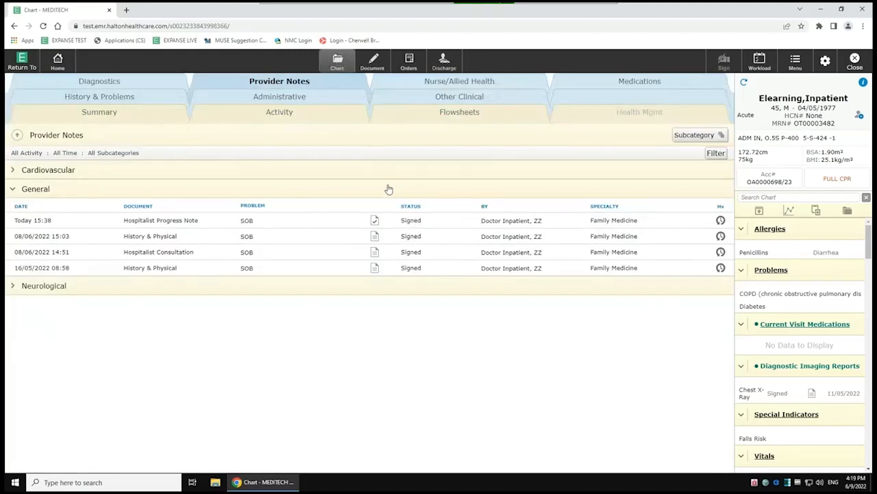
pyautogui.click(375, 222)
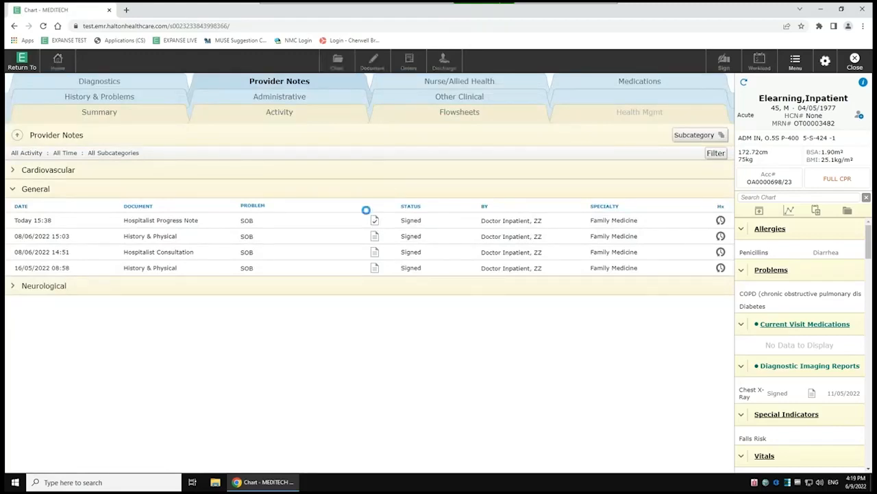